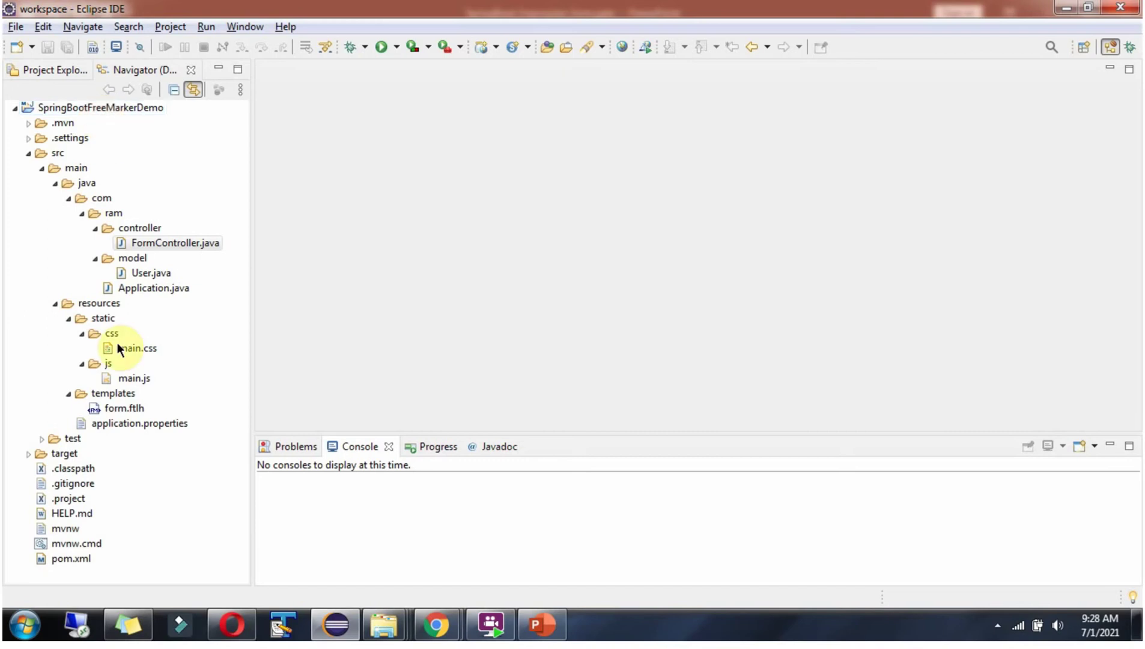
# Open pom.xml to review the web and FreeMarker dependencies
pyautogui.doubleClick(85, 562)
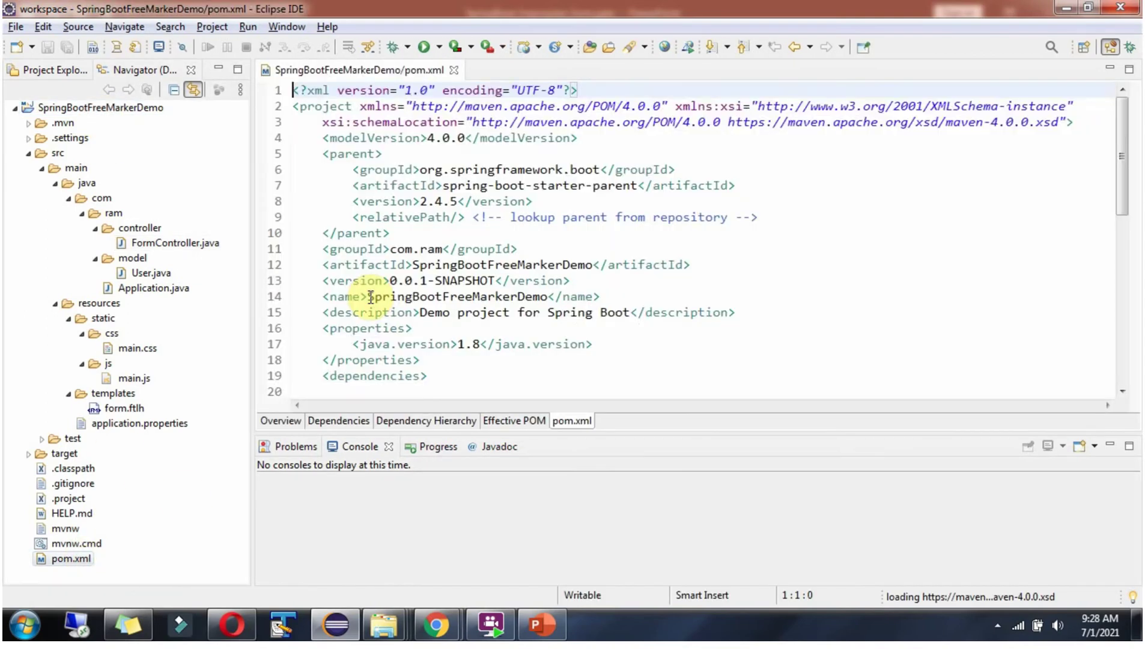
pyautogui.scroll(-2, 597, 224)
pyautogui.scroll(-1, 596, 224)
pyautogui.scroll(-2, 597, 224)
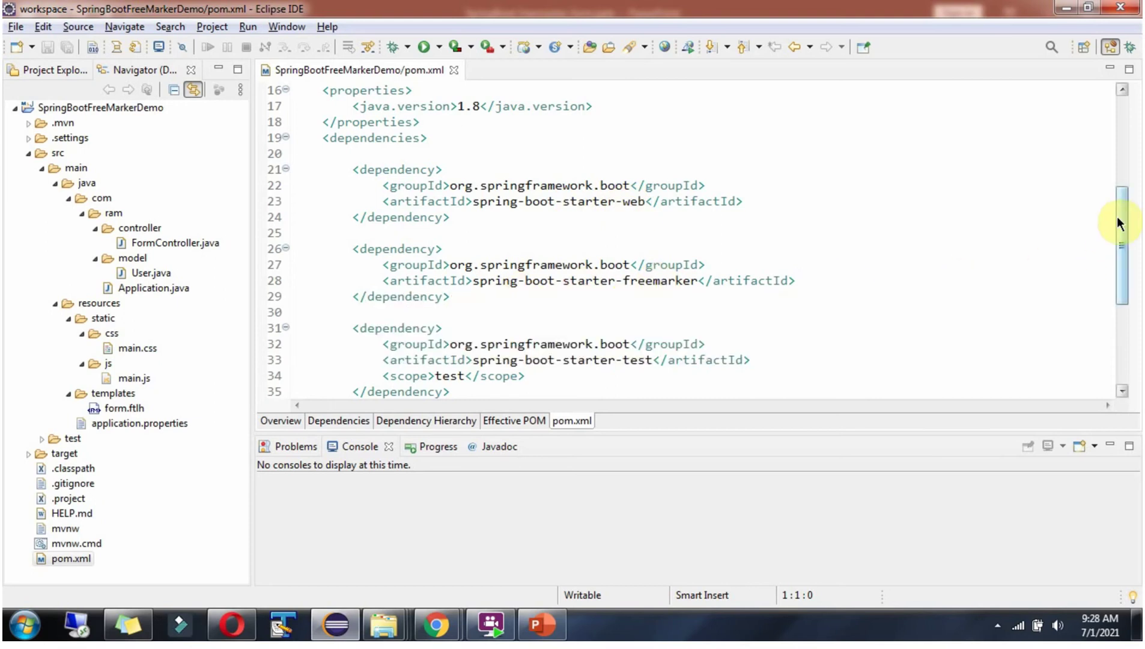
pyautogui.moveTo(1117, 224); pyautogui.dragTo(1124, 301)
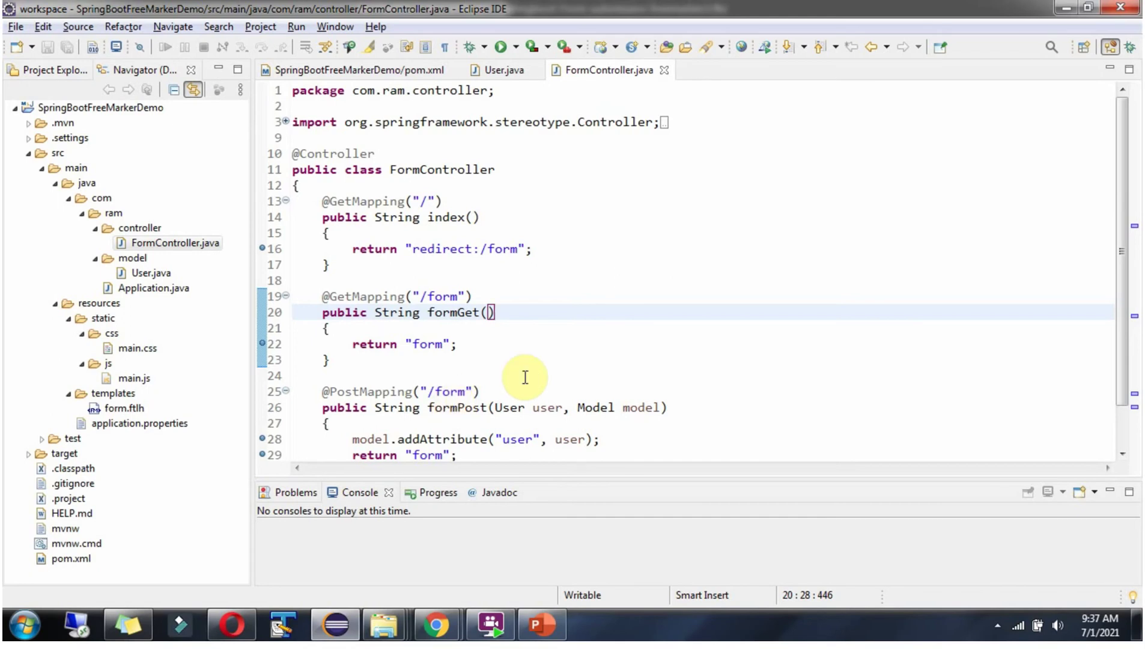
pyautogui.scroll(-1, 523, 378)
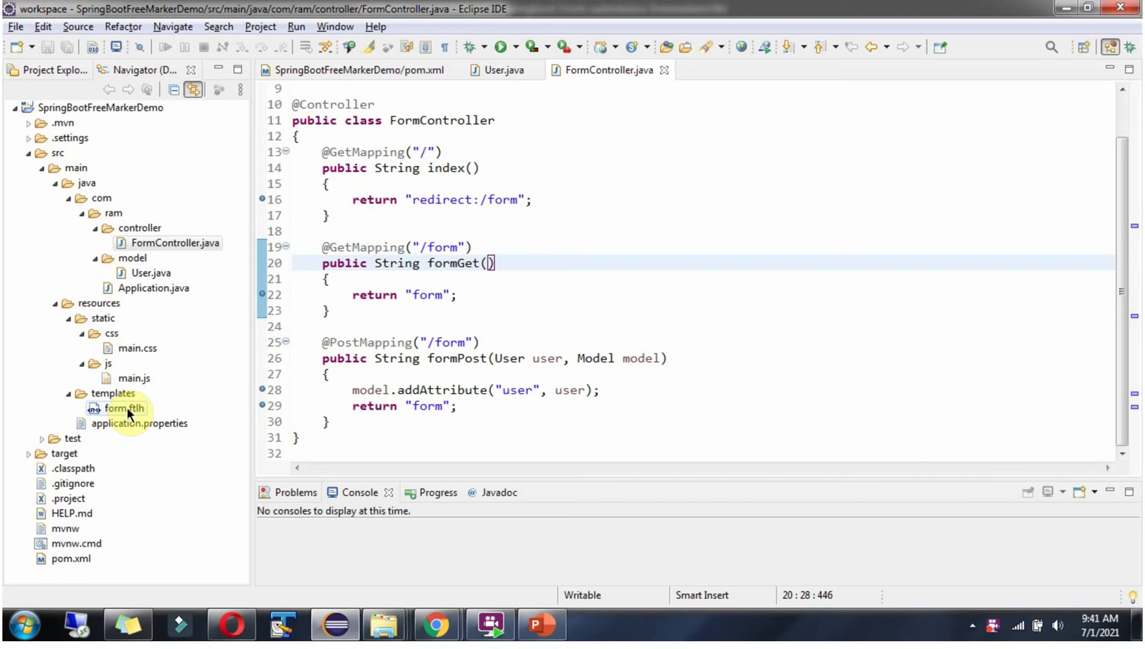
# Open form.ftlh, main.css, main.js and application.properties in editor tabs
pyautogui.doubleClick(127, 406)
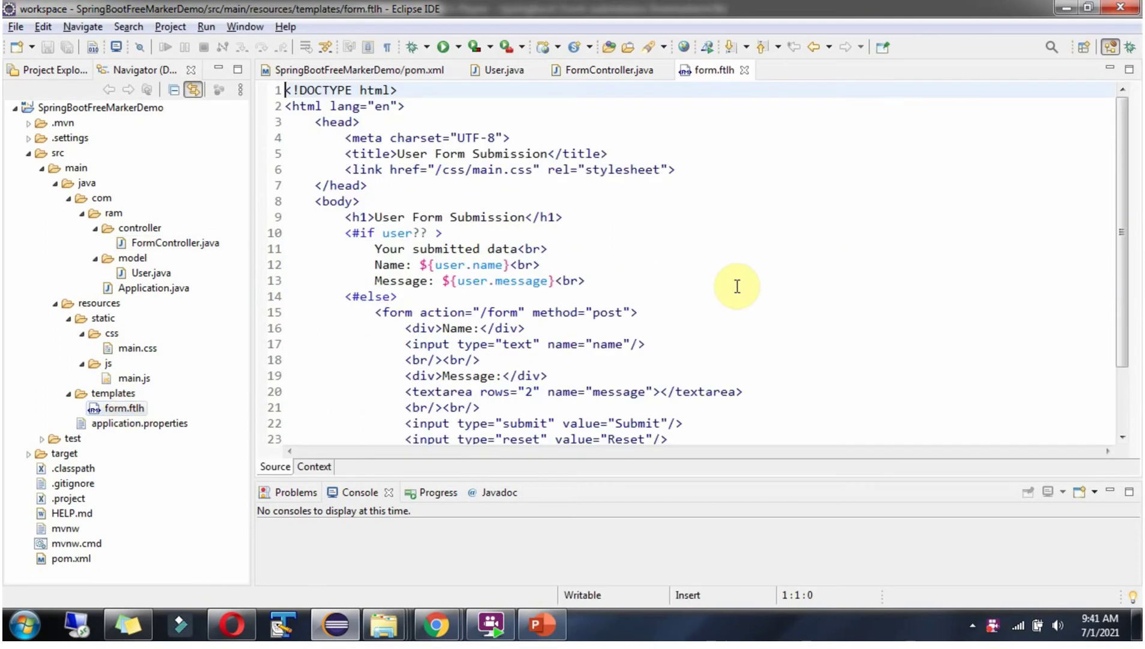
pyautogui.scroll(-2, 716, 286)
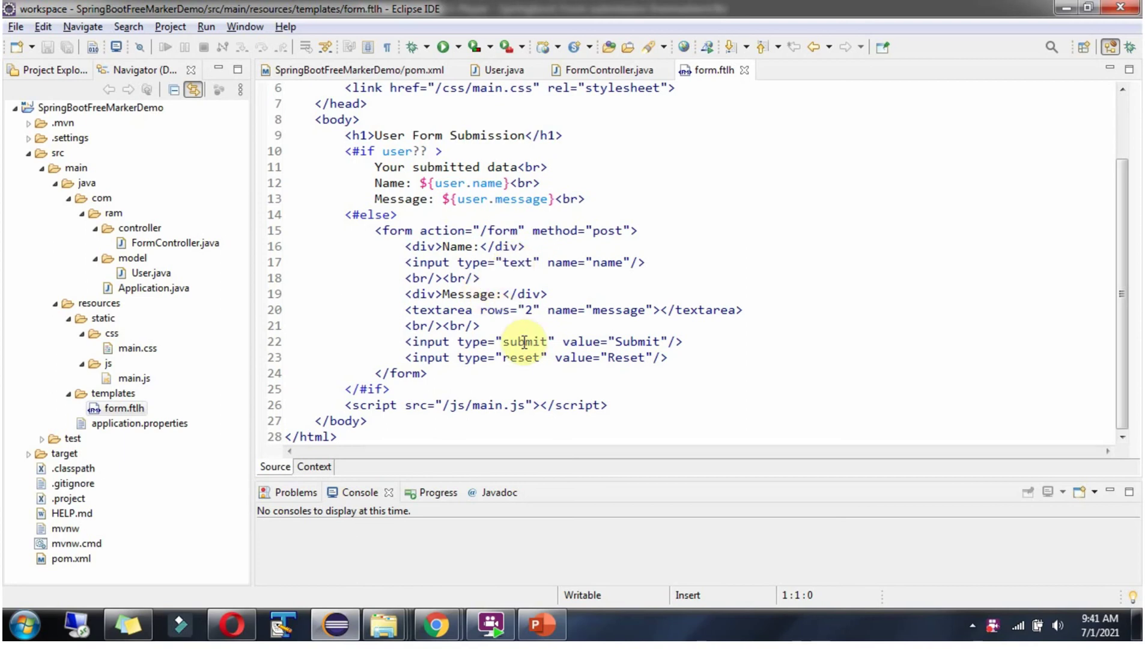
pyautogui.scroll(1, 581, 380)
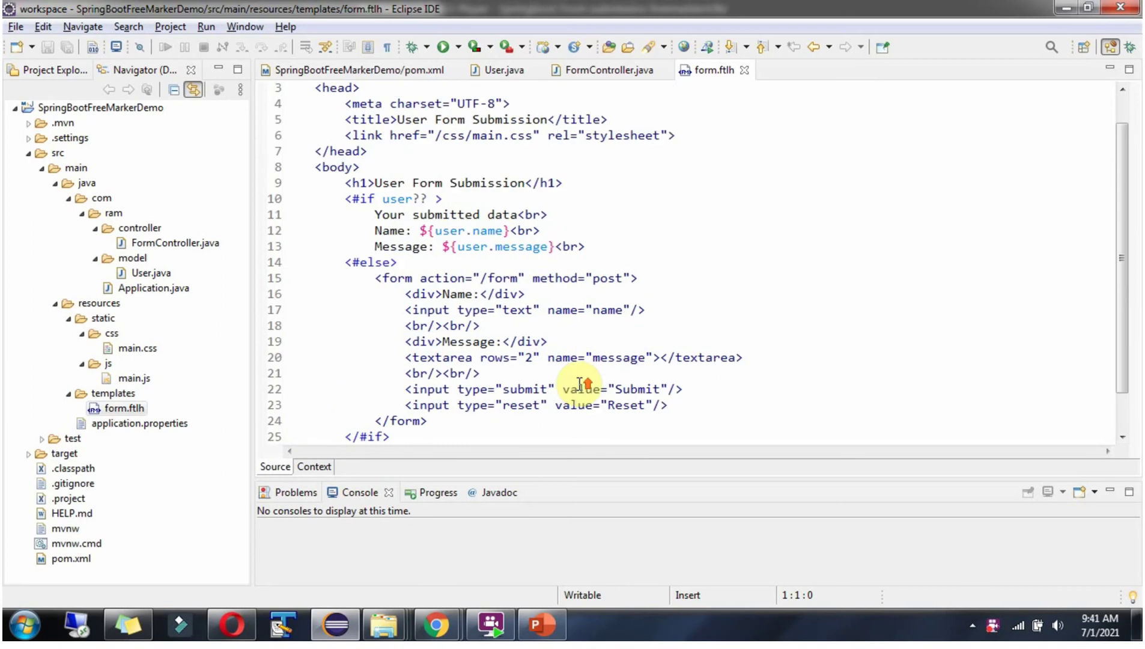
pyautogui.scroll(1, 580, 379)
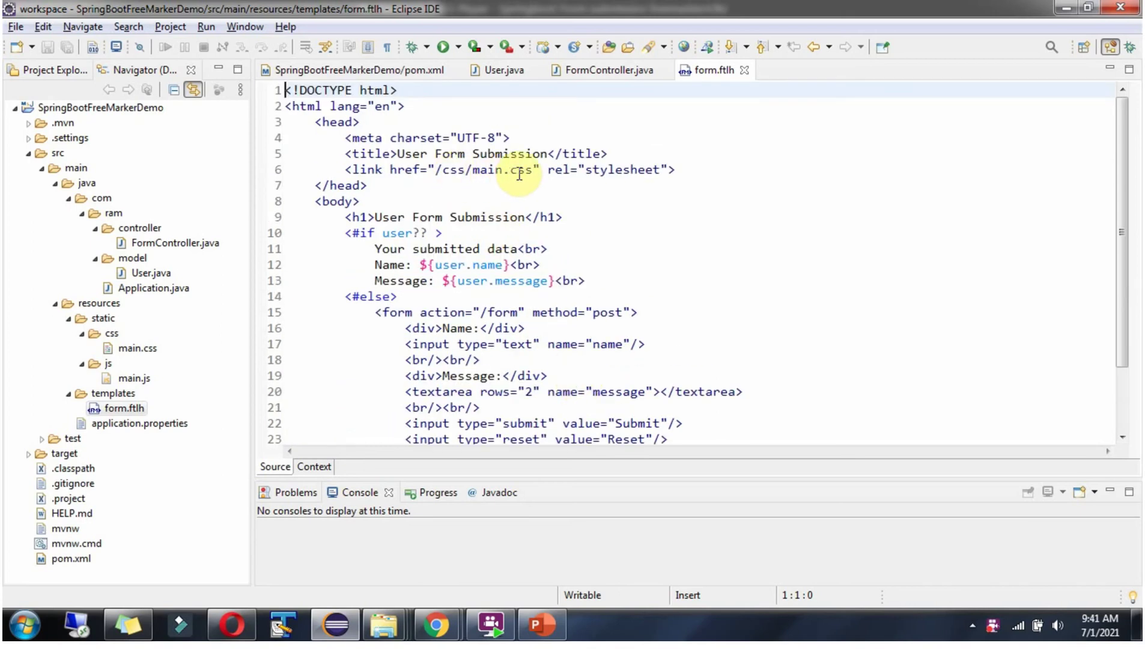
pyautogui.scroll(-2, 543, 357)
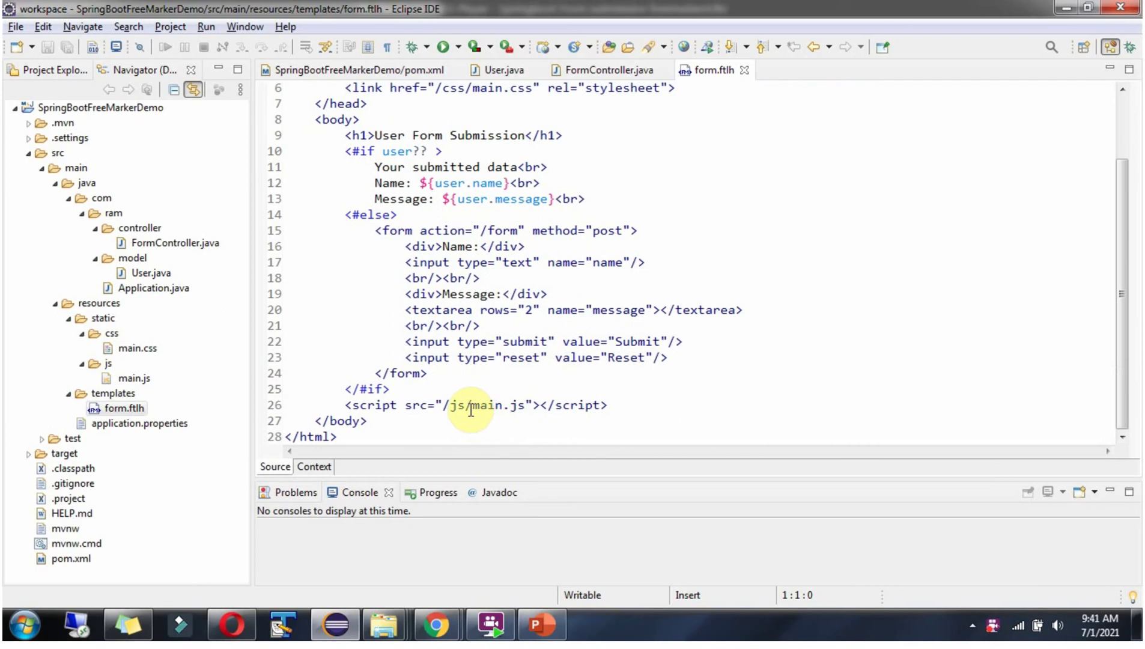
pyautogui.doubleClick(148, 350)
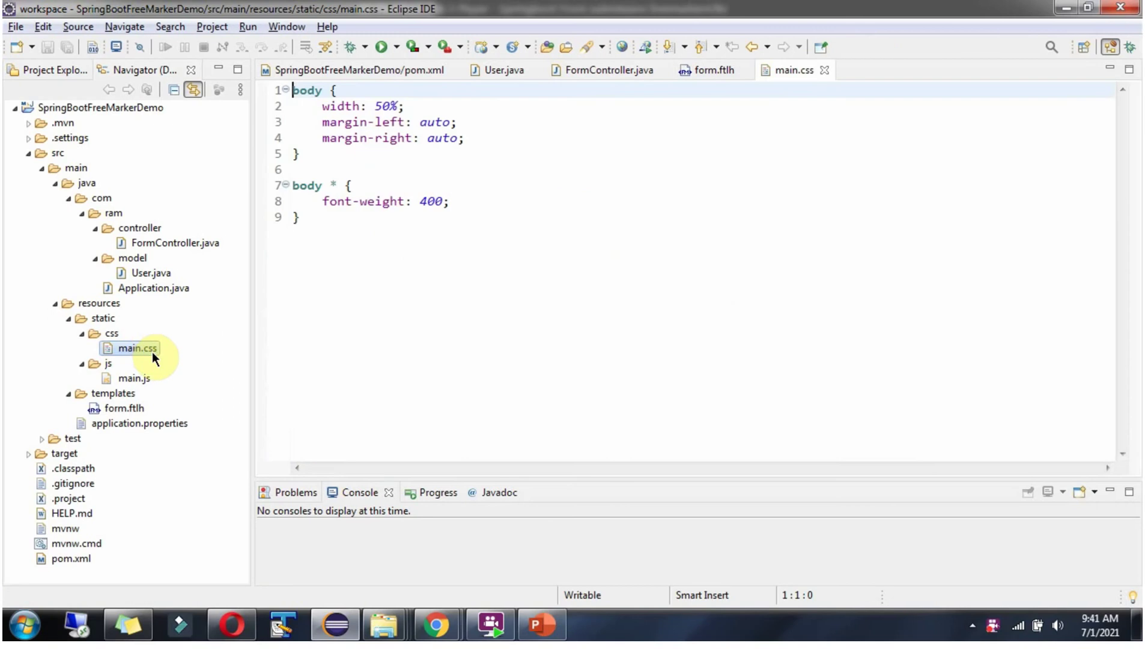
pyautogui.click(141, 377)
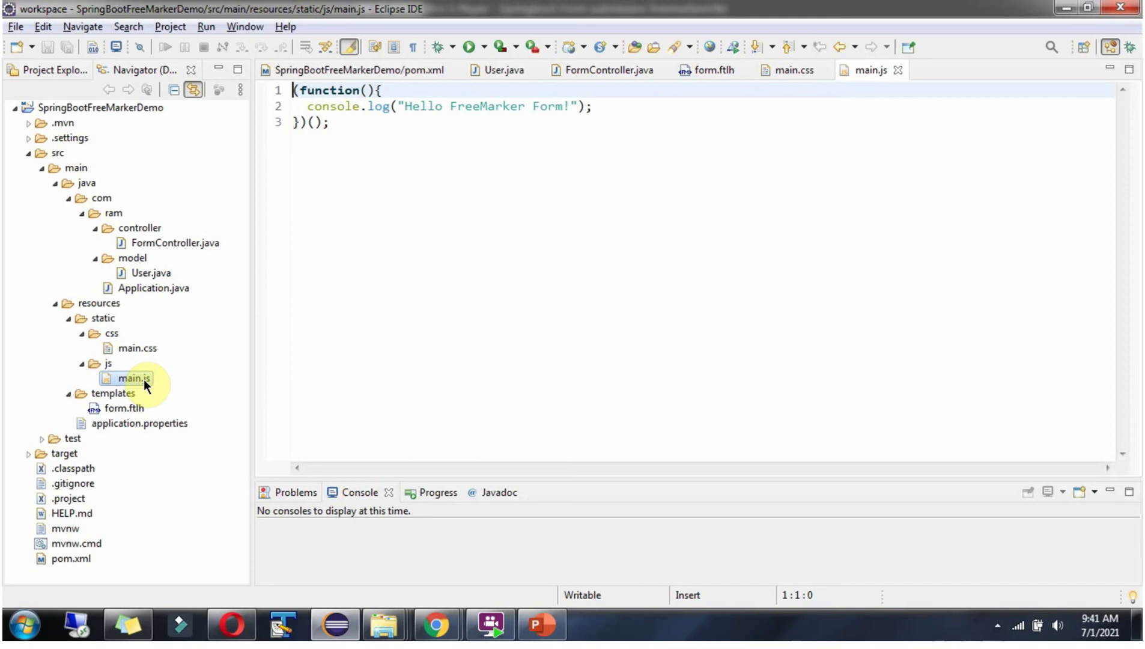
pyautogui.doubleClick(138, 423)
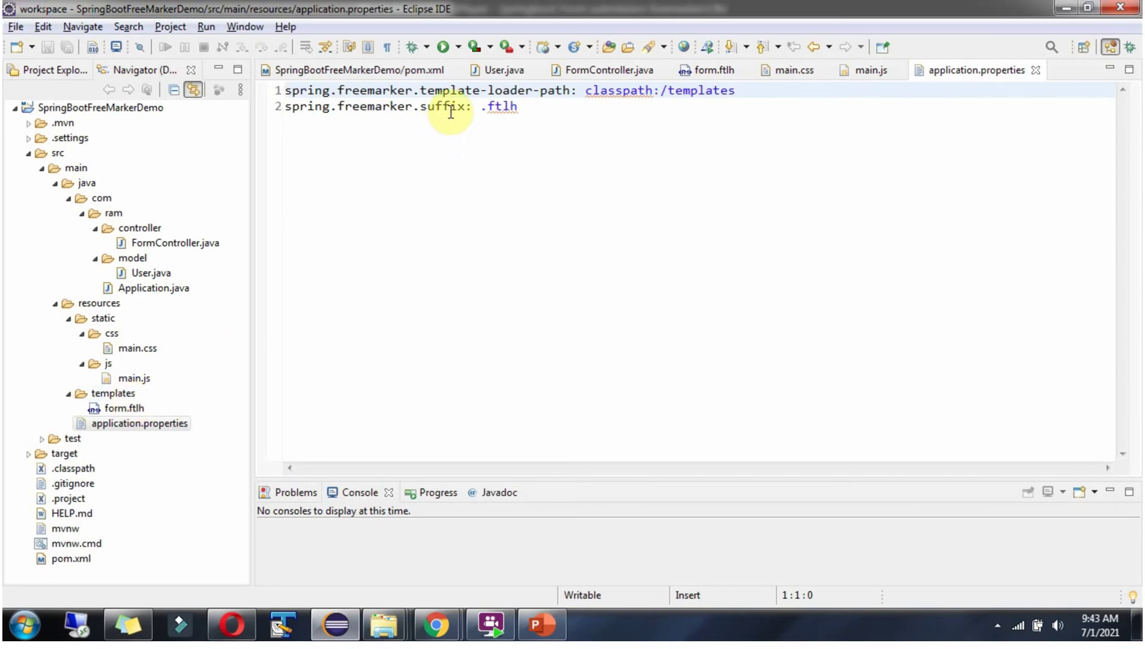
# Open Application.java and launch '1 Application' in debug mode from the Debug dropdown
pyautogui.doubleClick(140, 427)
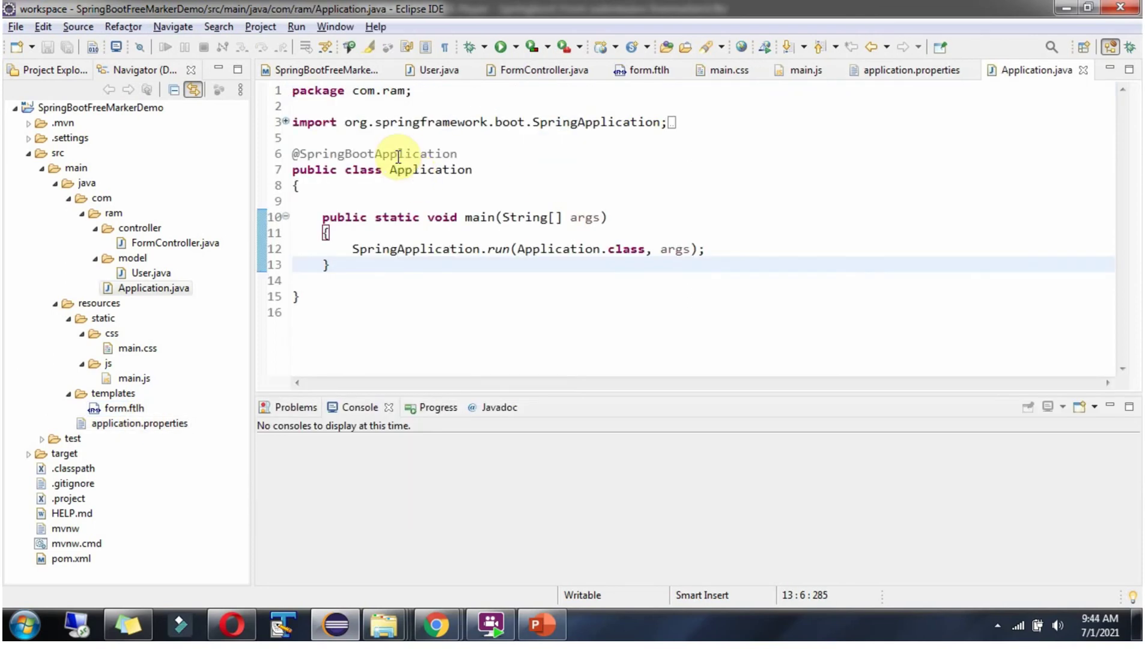
pyautogui.click(456, 198)
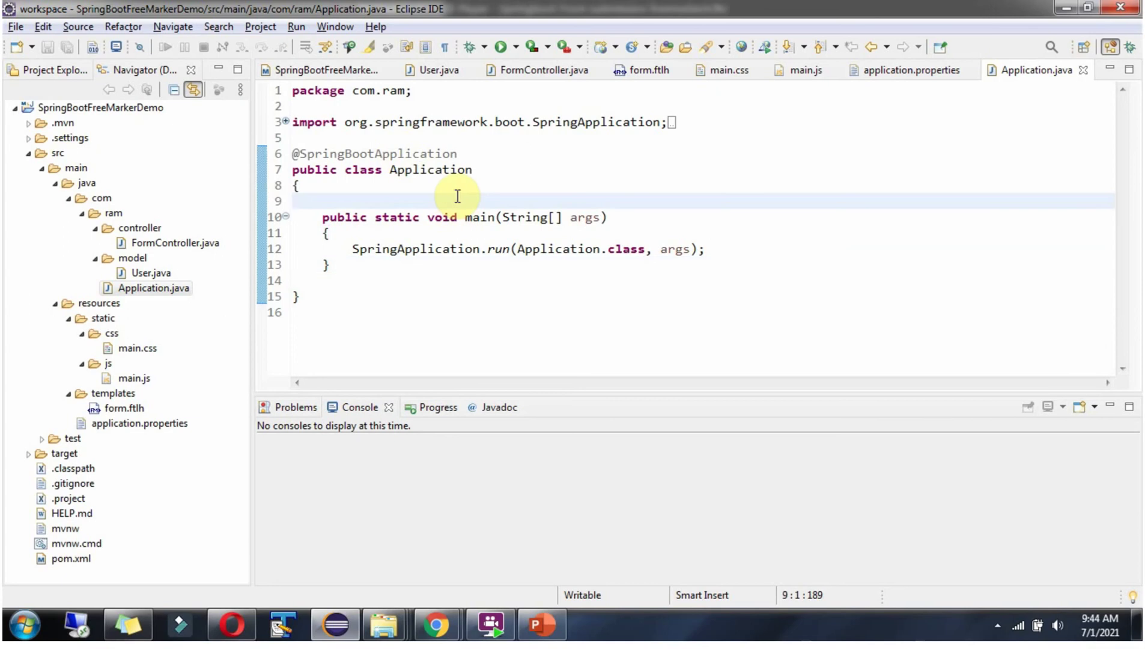
pyautogui.click(517, 49)
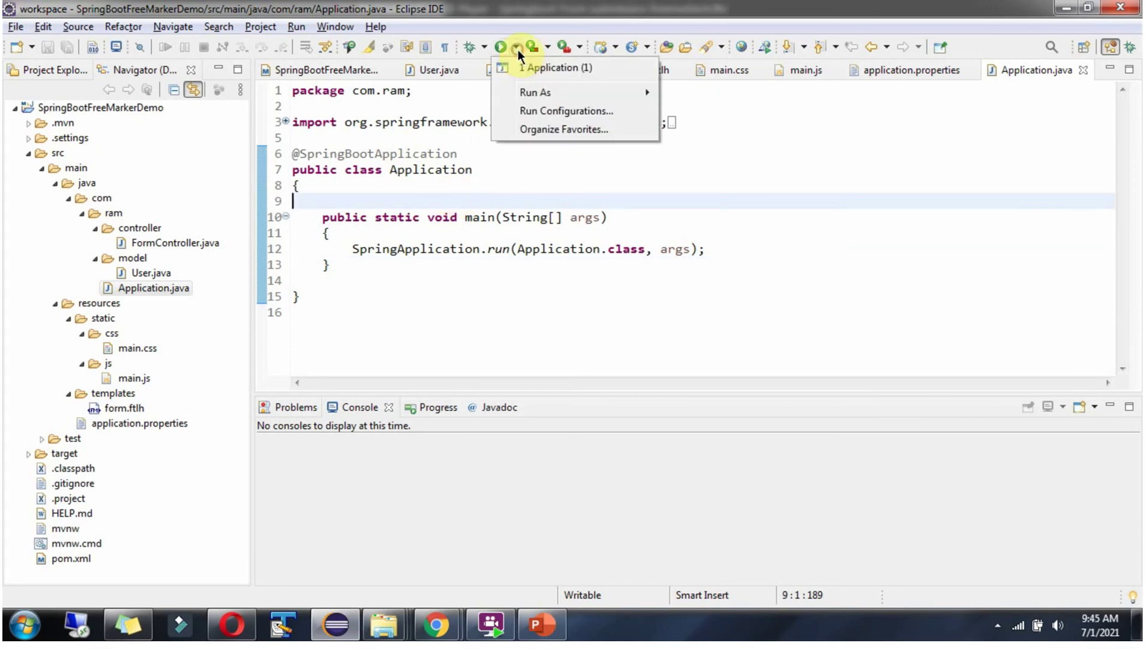
pyautogui.click(483, 48)
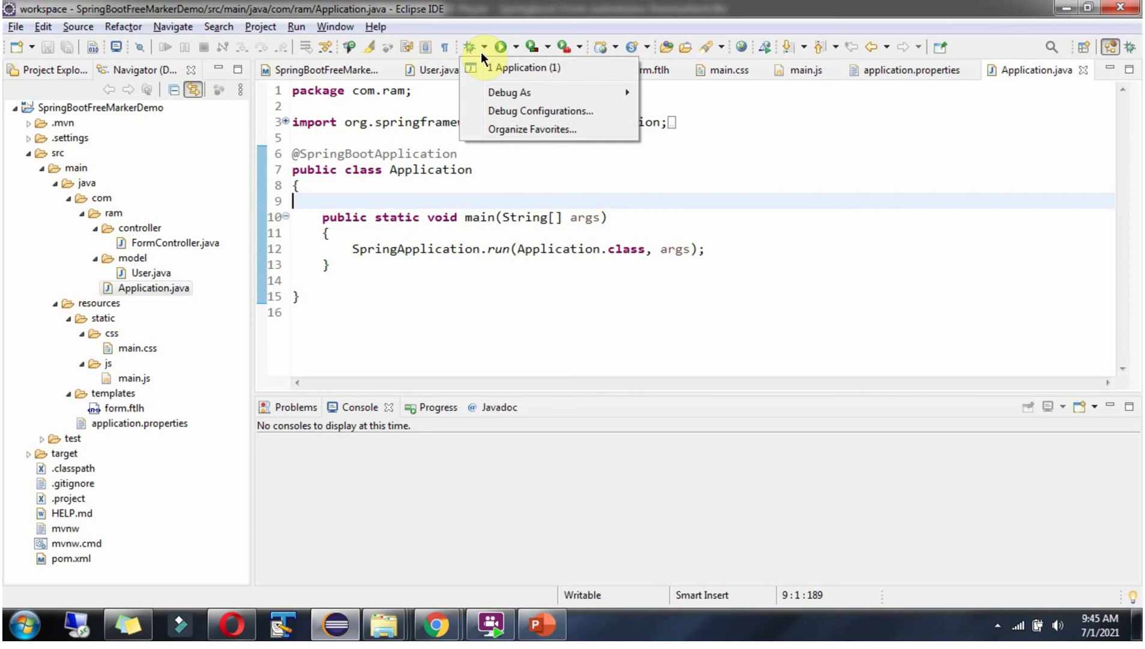
pyautogui.click(492, 68)
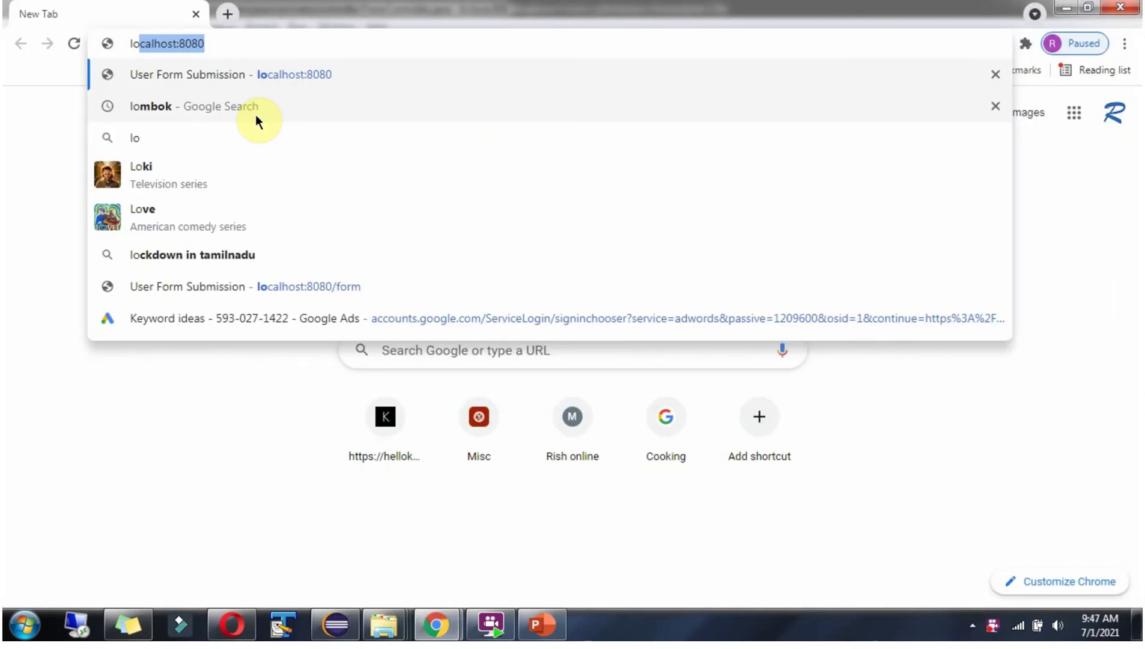
# Load localhost:8080 in Chrome and return to Eclipse paused at the FormController breakpoint
pyautogui.press('Return')
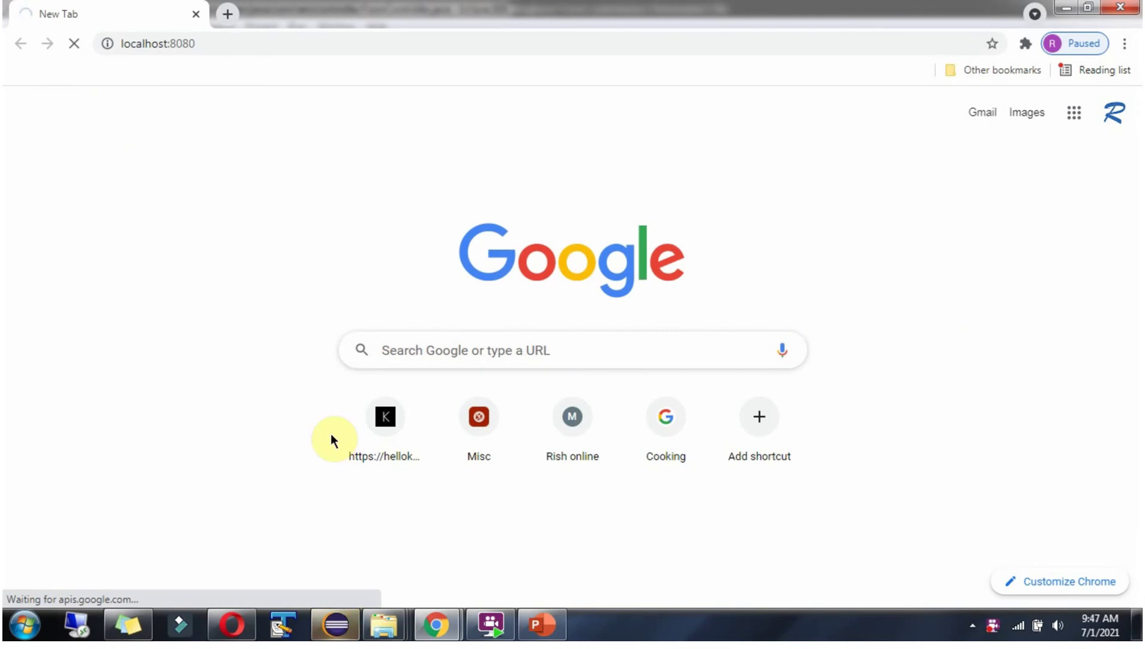
pyautogui.click(335, 623)
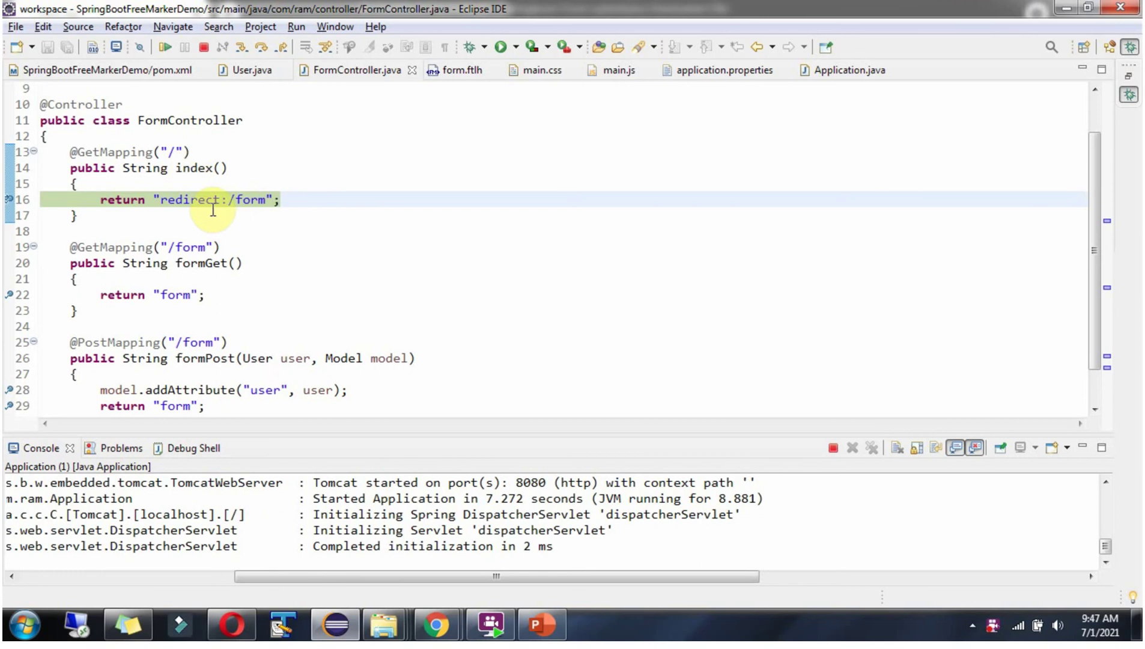
# Resume past the redirect and formGet breakpoints, then bring Chrome's form page forward
pyautogui.doubleClick(245, 201)
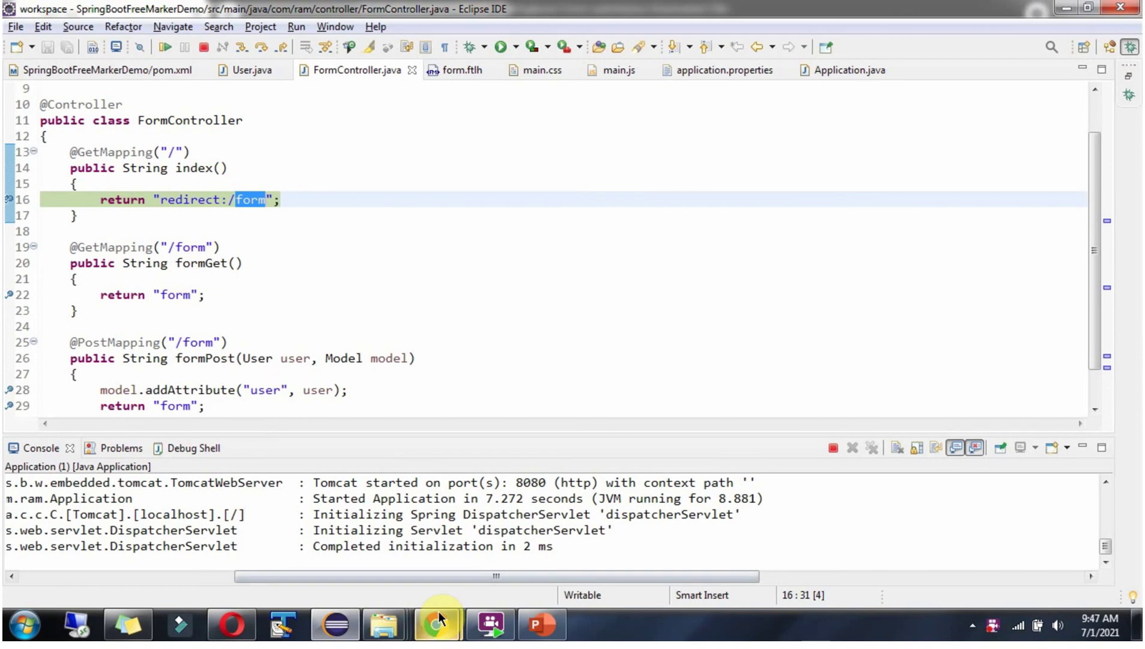
pyautogui.click(165, 46)
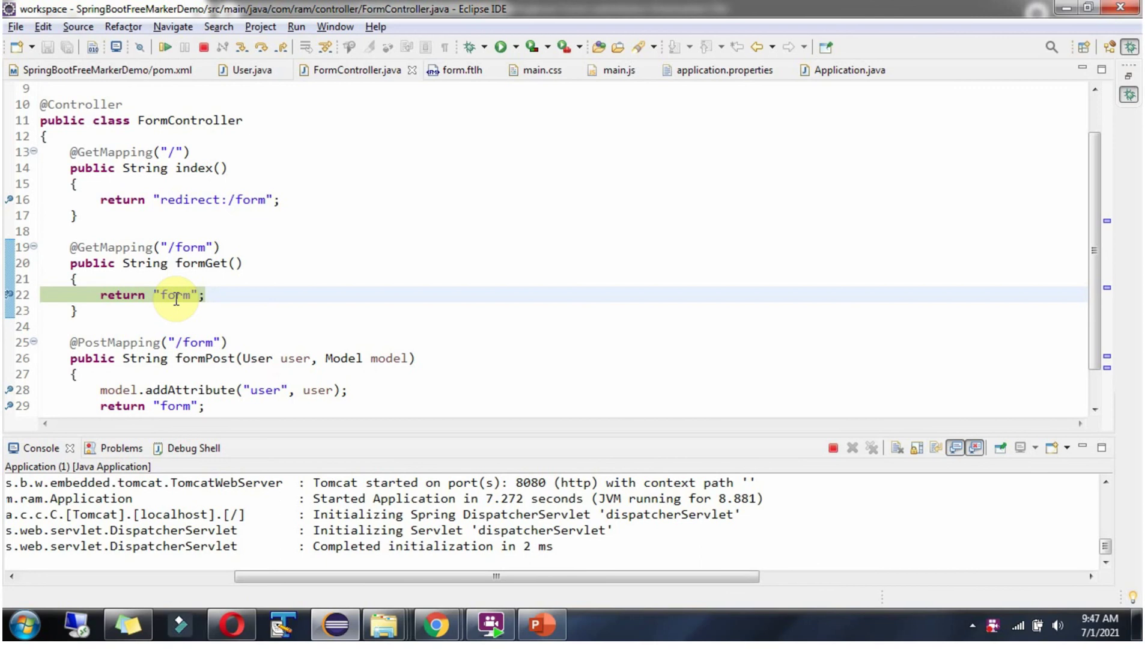
pyautogui.click(702, 73)
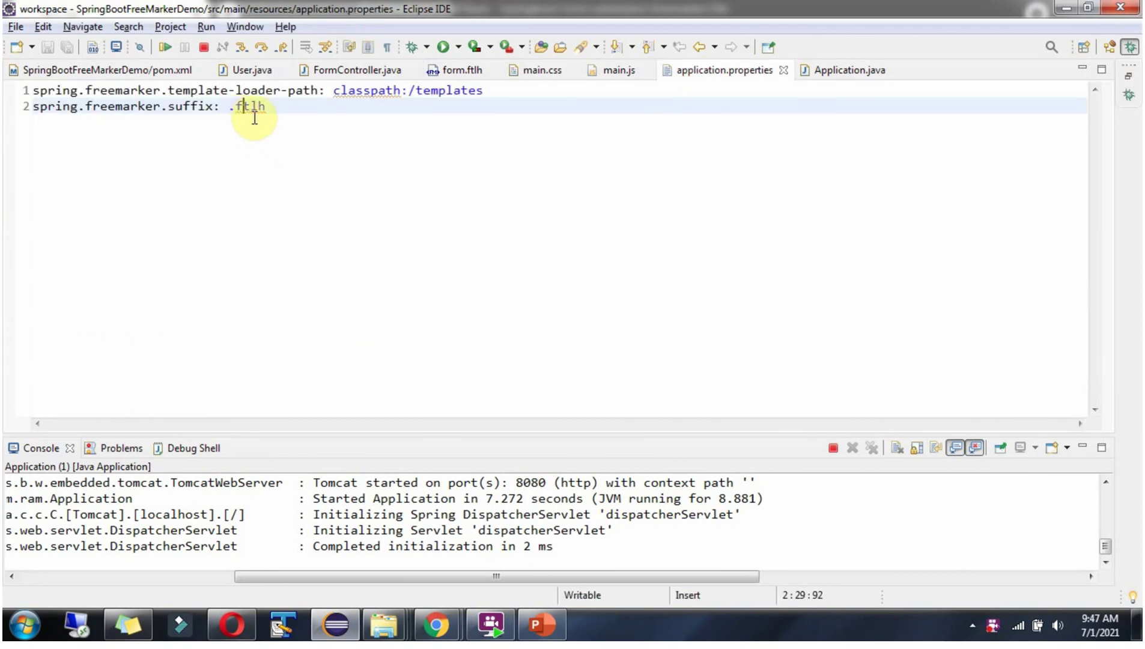
pyautogui.click(352, 72)
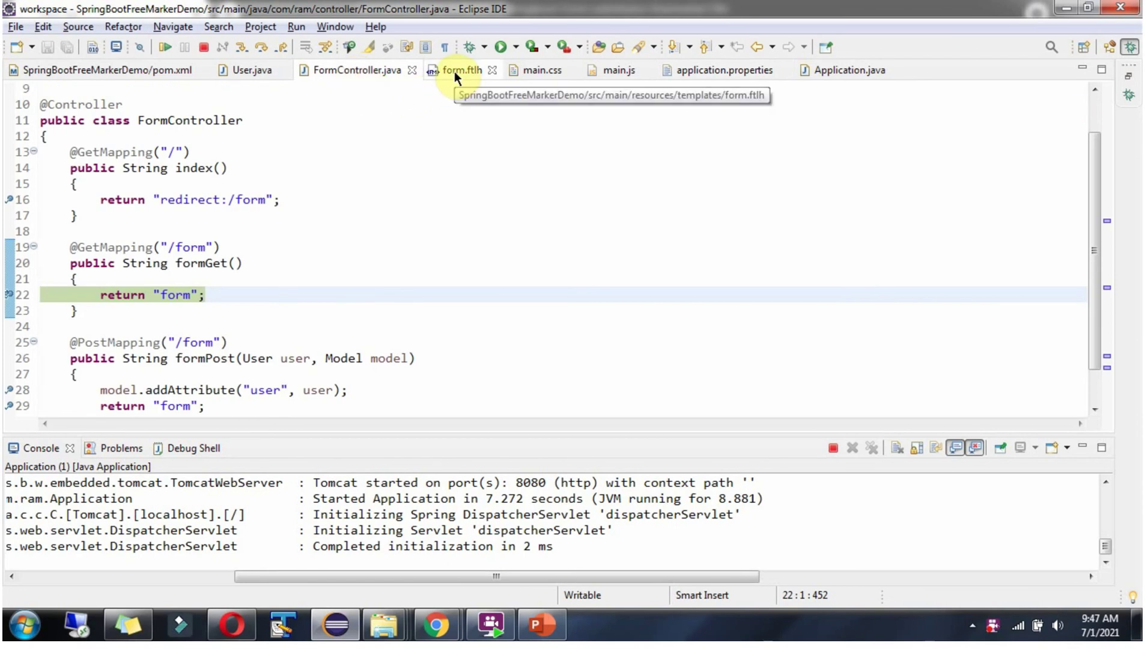
pyautogui.click(165, 47)
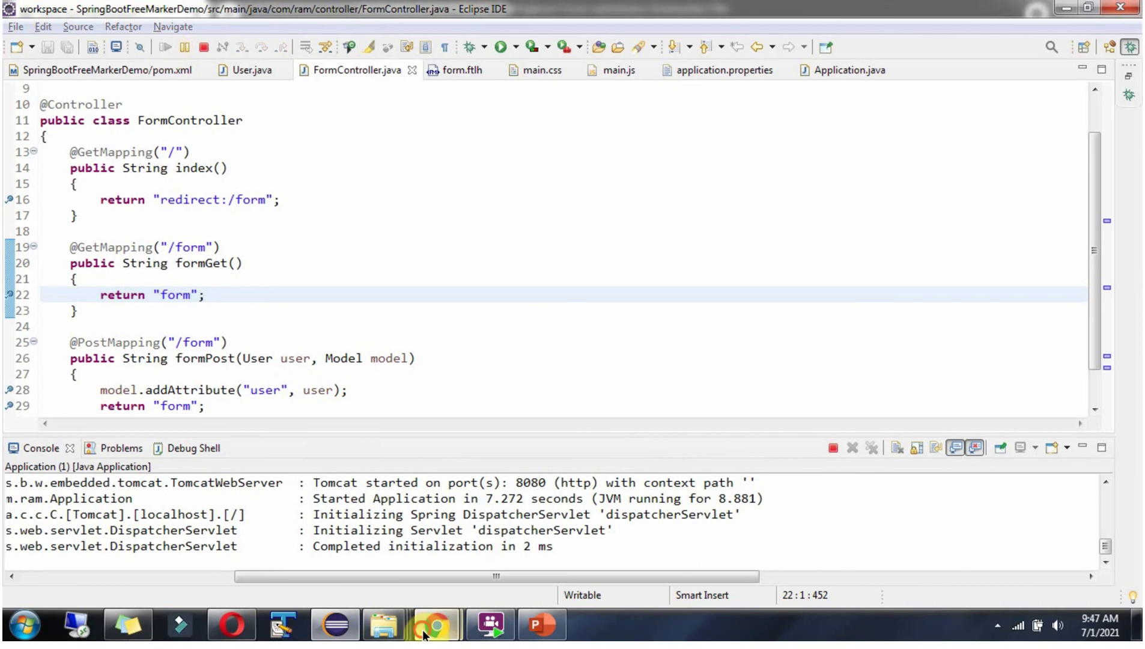
pyautogui.click(545, 559)
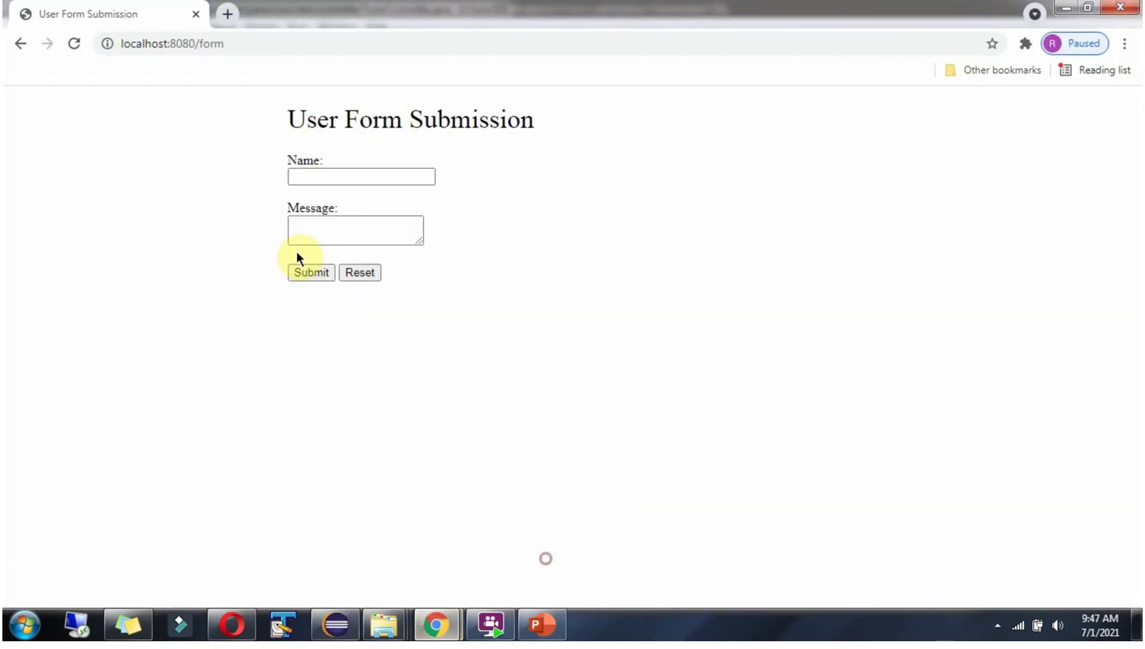
# Submit the form with name Peter and message 'How are you?', then return to Eclipse
pyautogui.click(318, 176)
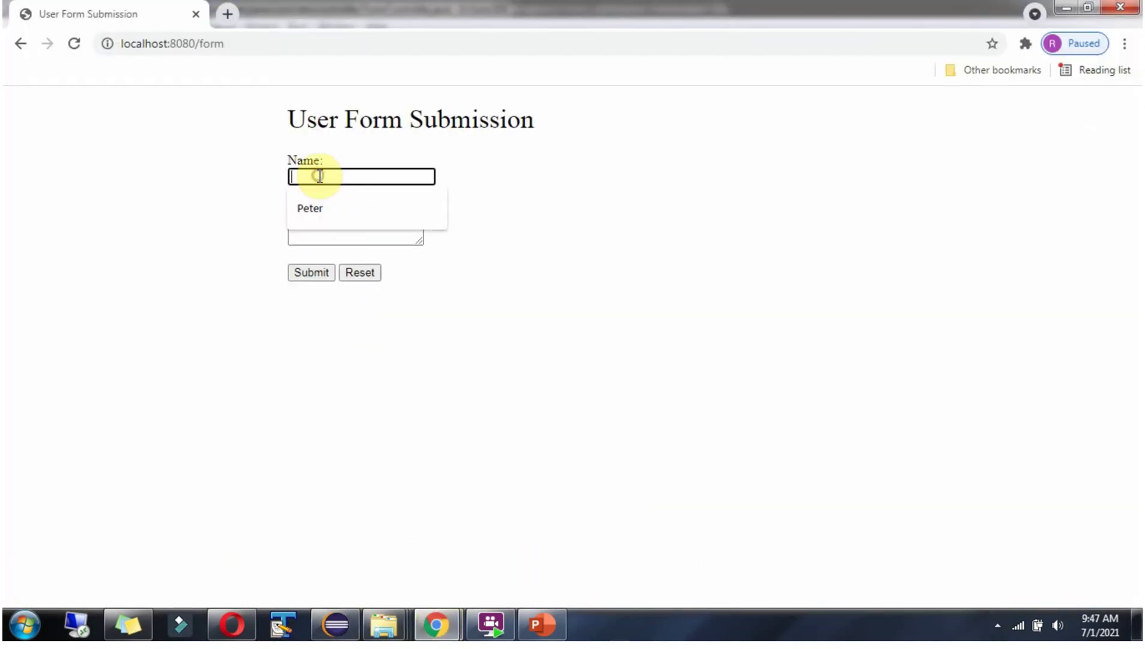
pyautogui.click(313, 207)
pyautogui.click(317, 232)
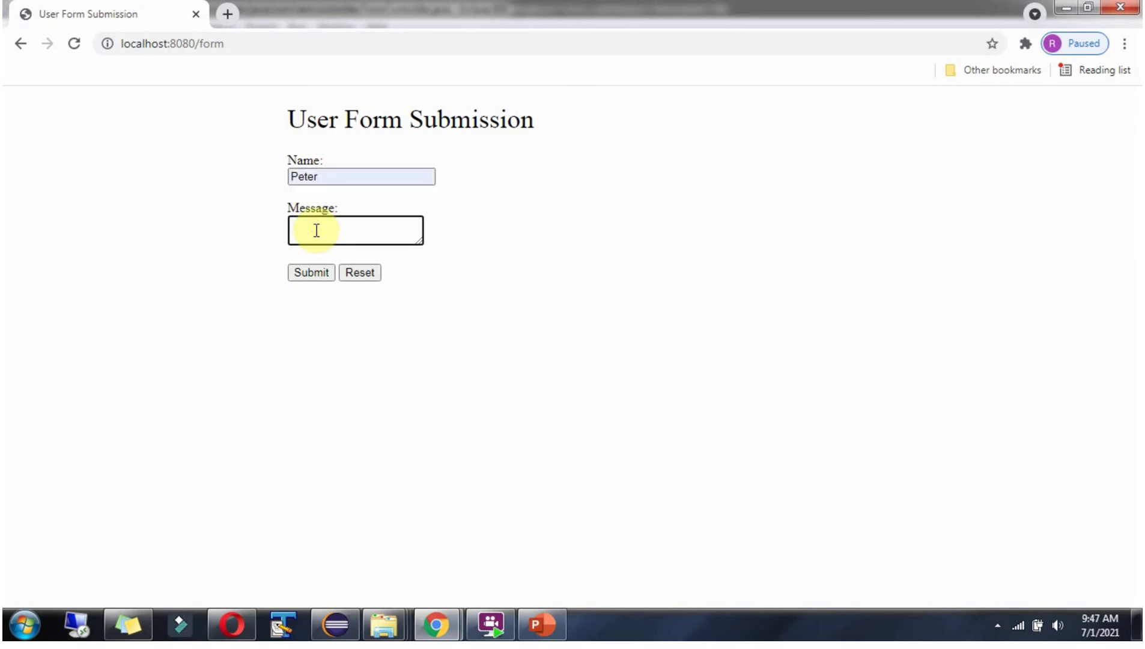
pyautogui.write('How are you?')
pyautogui.click(321, 275)
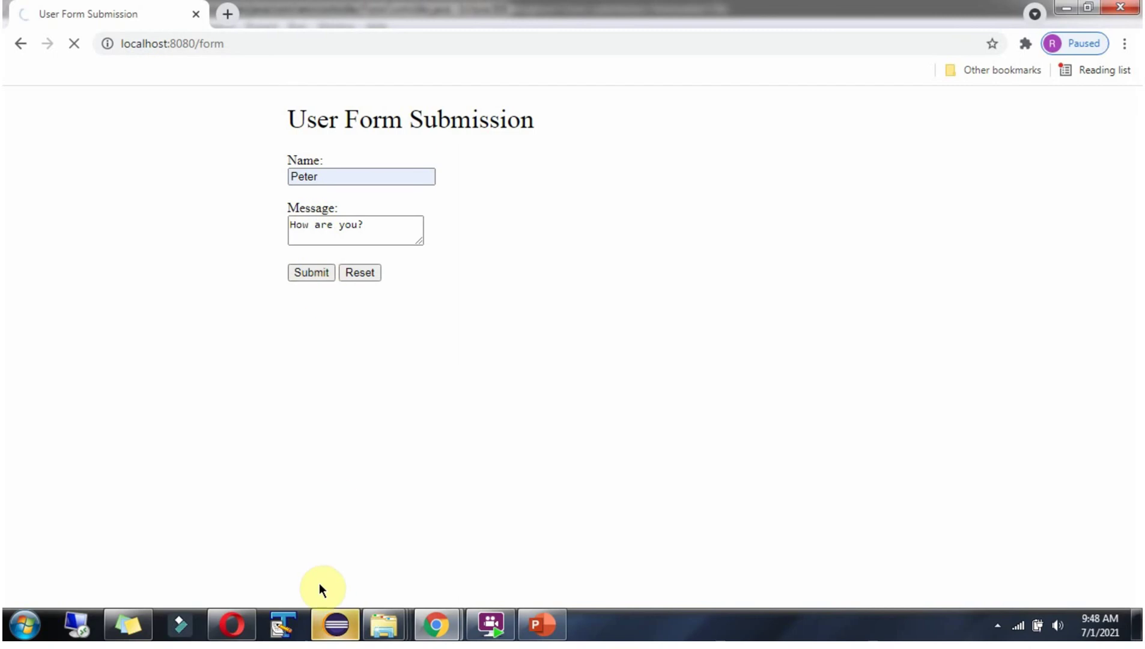
pyautogui.click(327, 630)
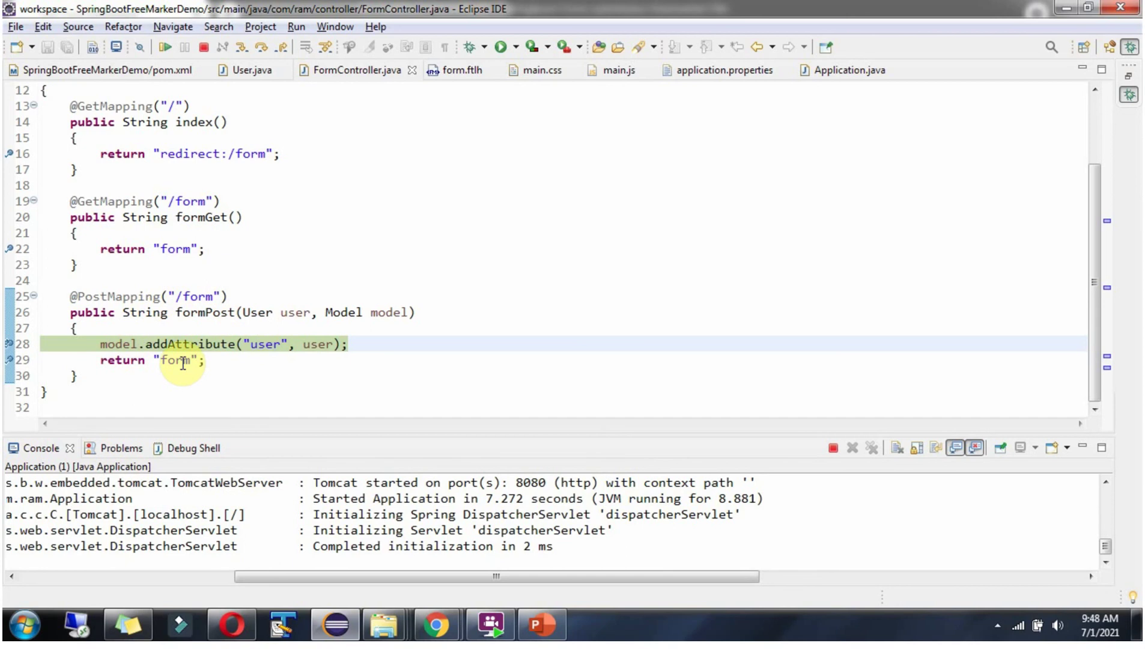
# Check form.ftlh, resume the paused formPost request and view Peter's result in Chrome
pyautogui.click(464, 71)
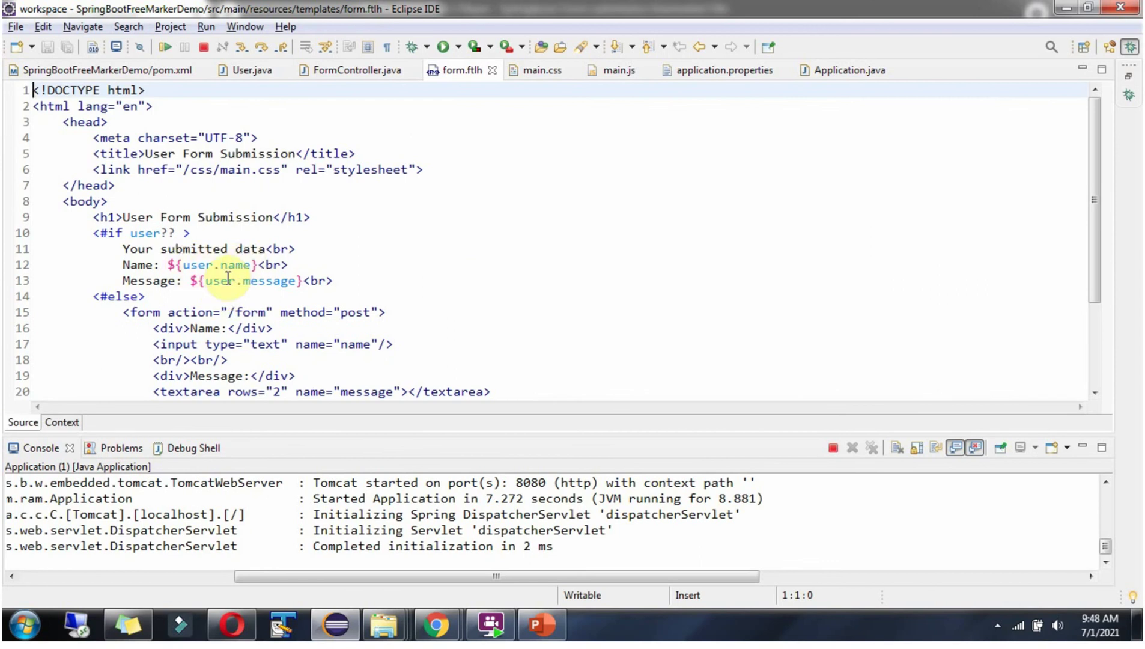
pyautogui.click(165, 46)
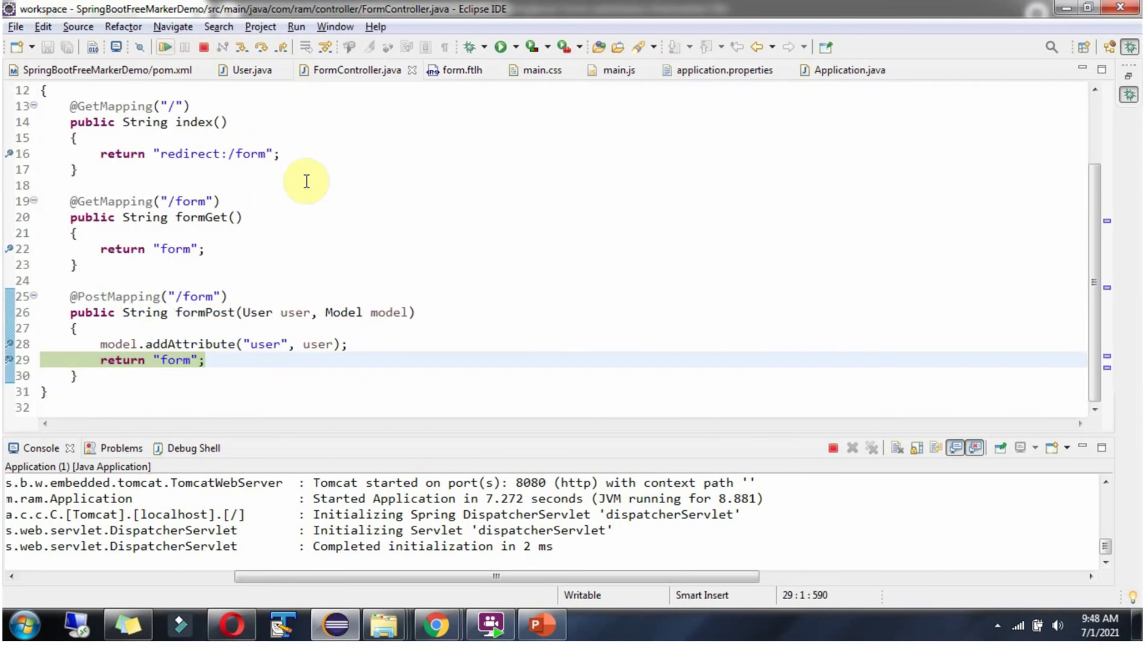
pyautogui.click(165, 46)
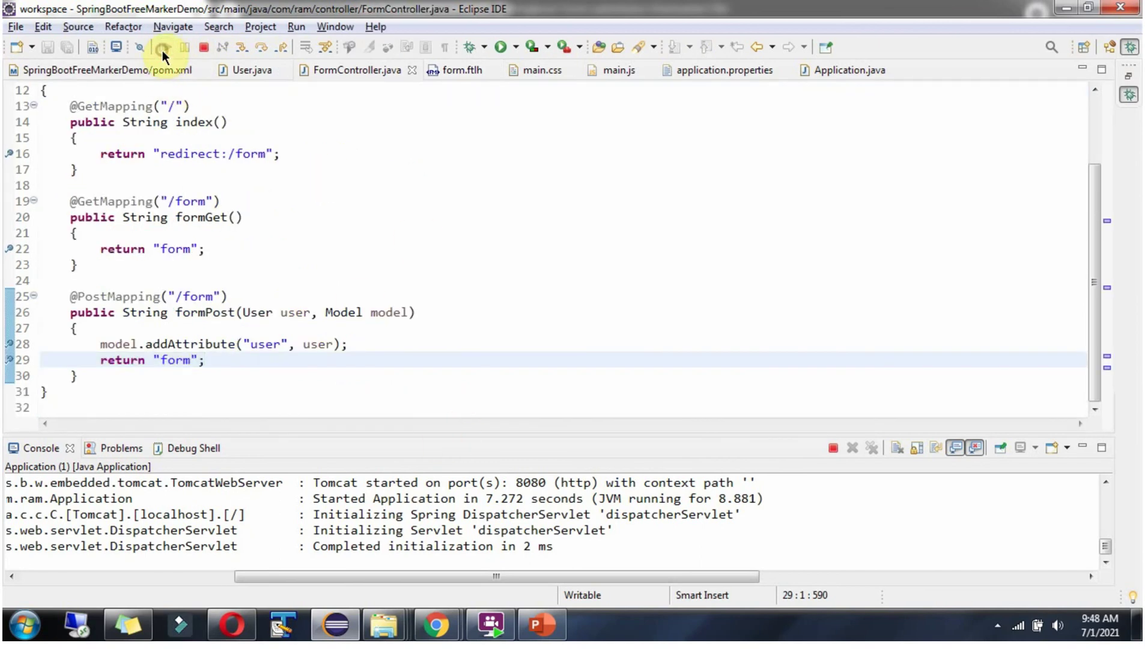
pyautogui.moveTo(435, 624)
pyautogui.click(467, 573)
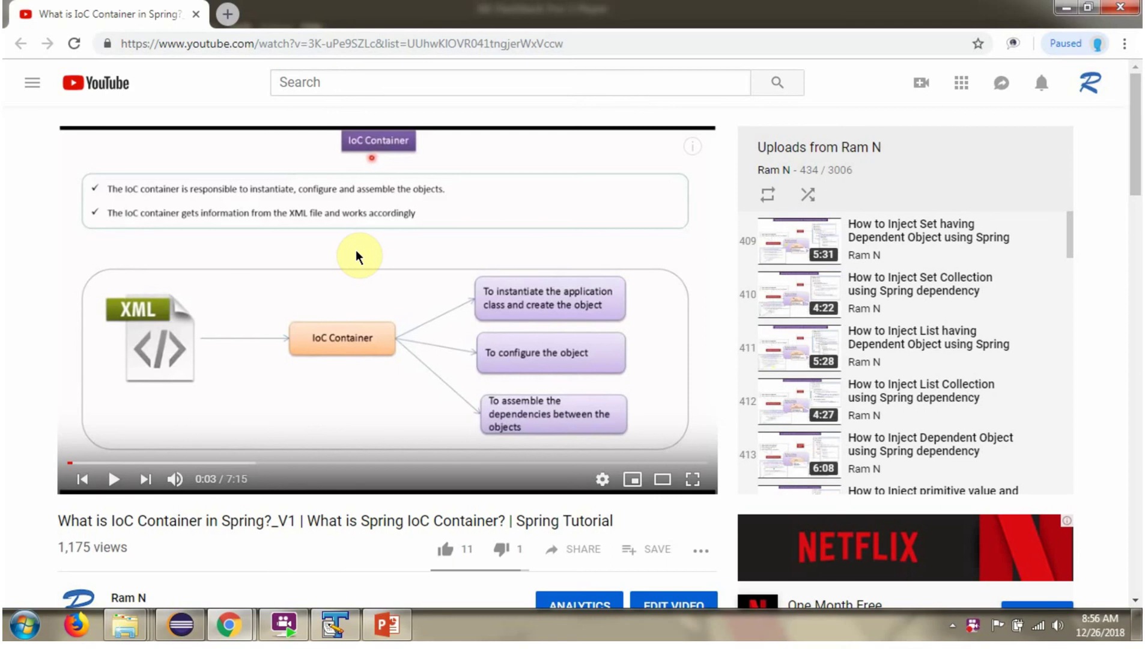
pyautogui.scroll(-3, 357, 256)
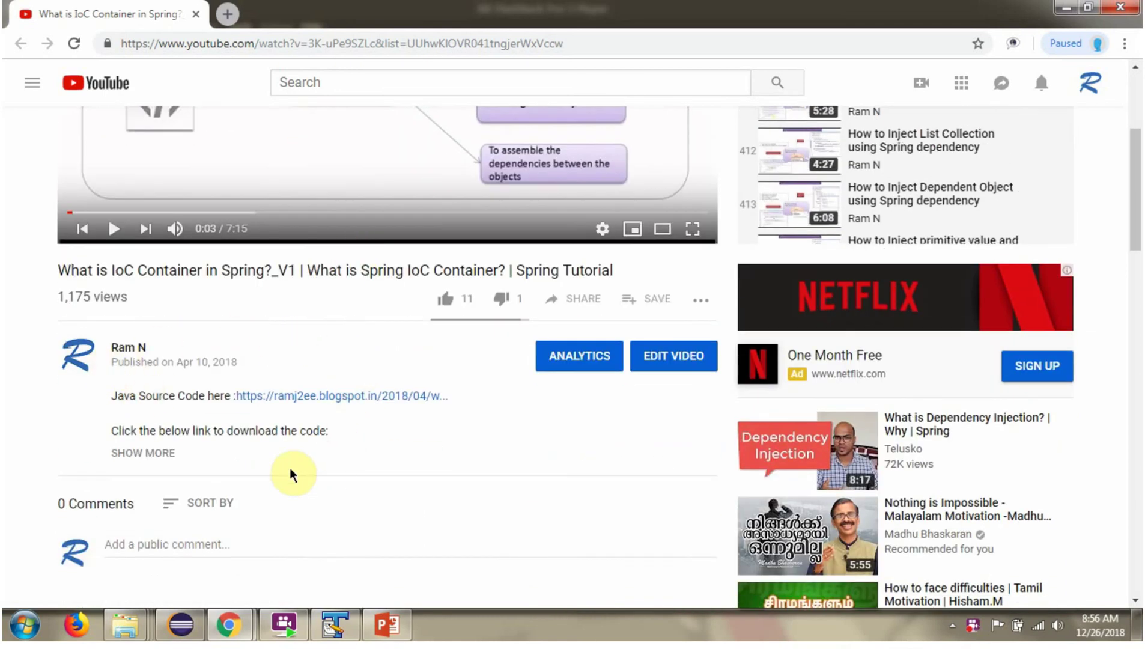
# Expand the video description to show its source code, GitHub and Bitbucket links
pyautogui.click(159, 459)
pyautogui.scroll(-1, 295, 322)
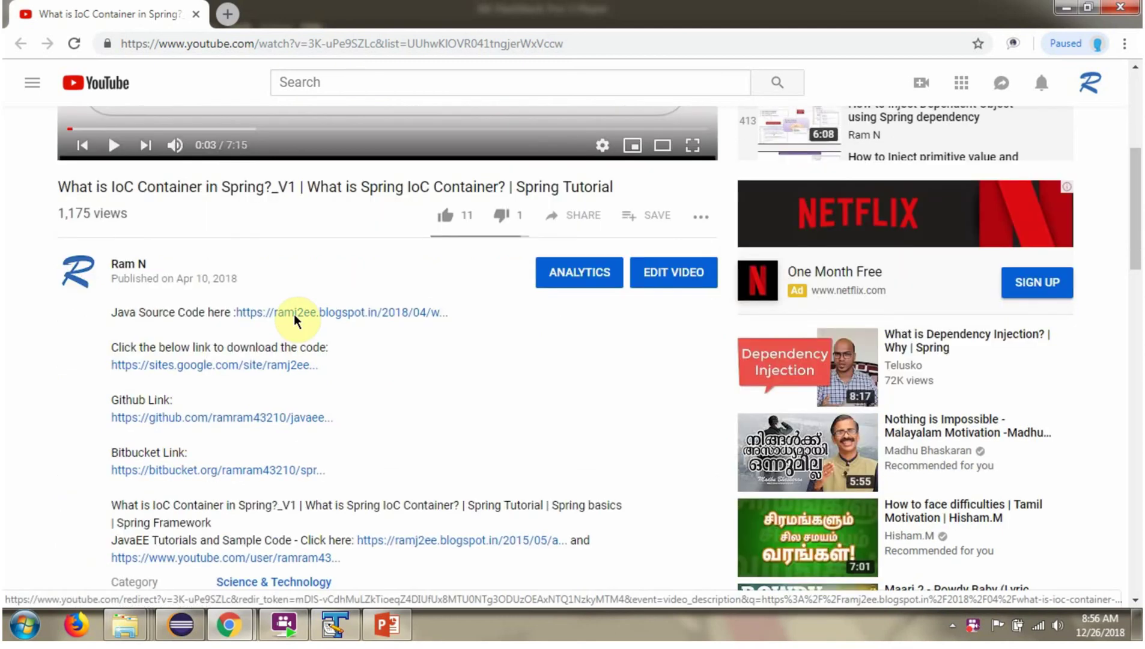